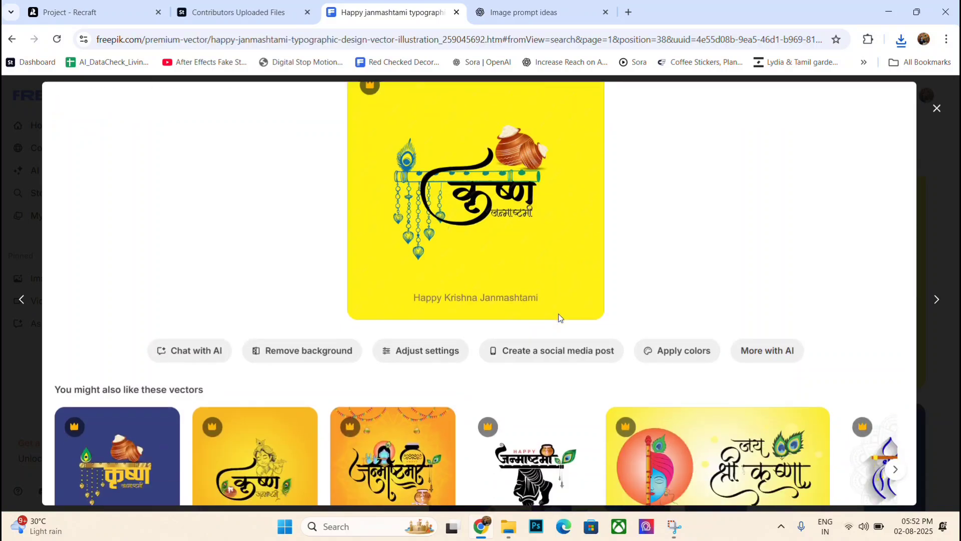
- Close the open vector preview and take a screen snip of the Happy Janmashtami poster with the clay pot on a yellow splash
scroll(558, 315, "up", 4)
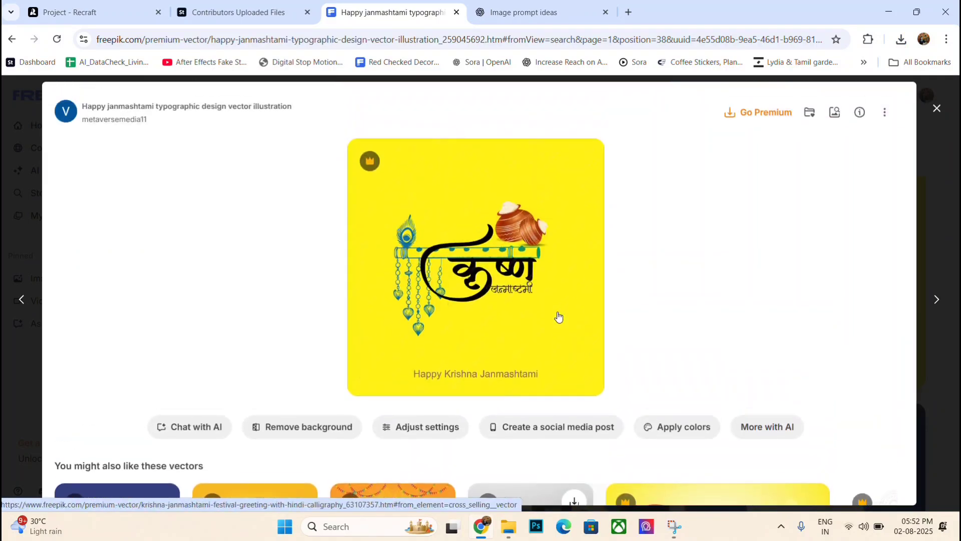
left_click(924, 131)
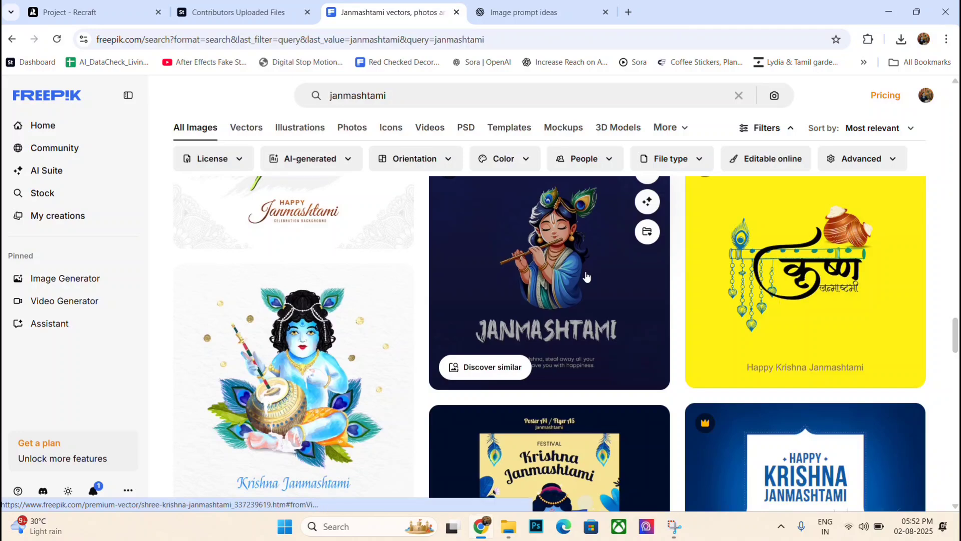
scroll(585, 280, "down", 8)
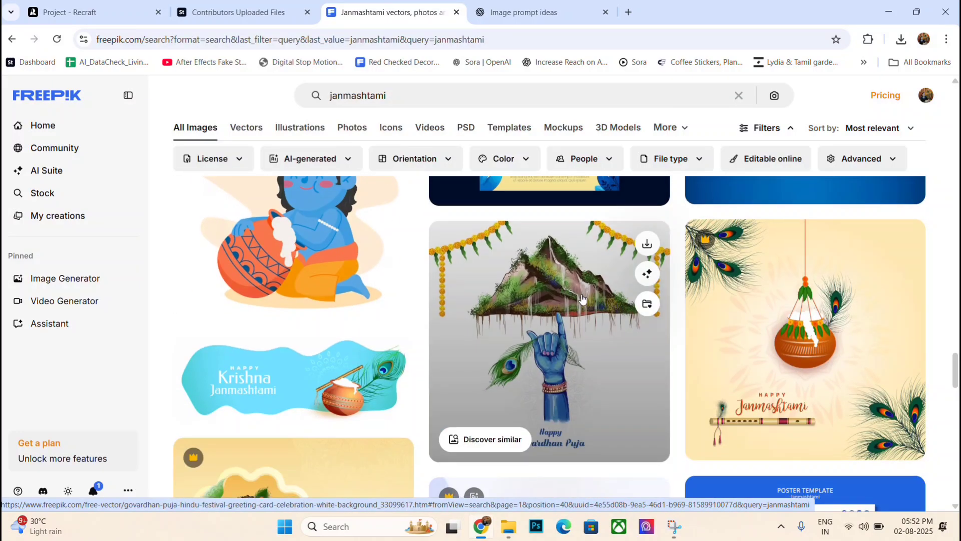
scroll(582, 299, "down", 5)
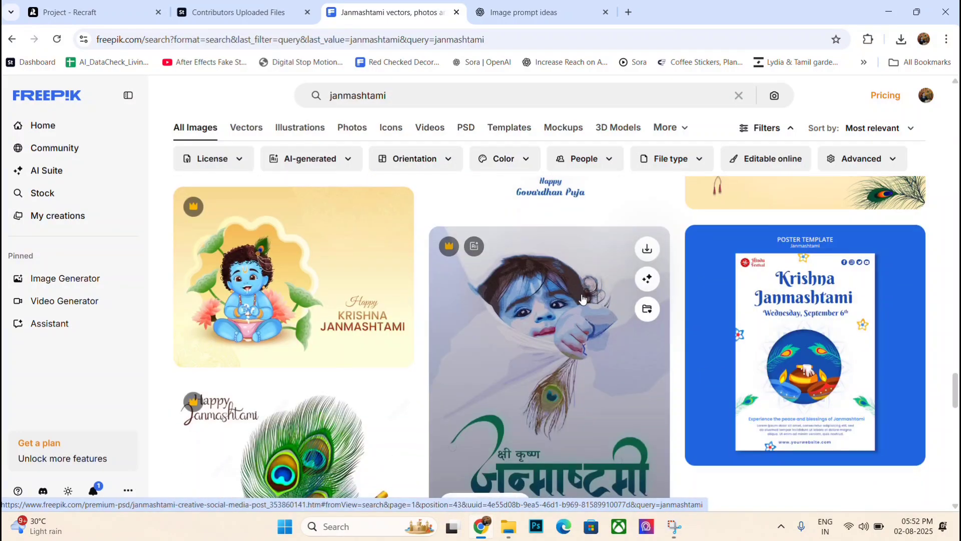
scroll(582, 299, "down", 5)
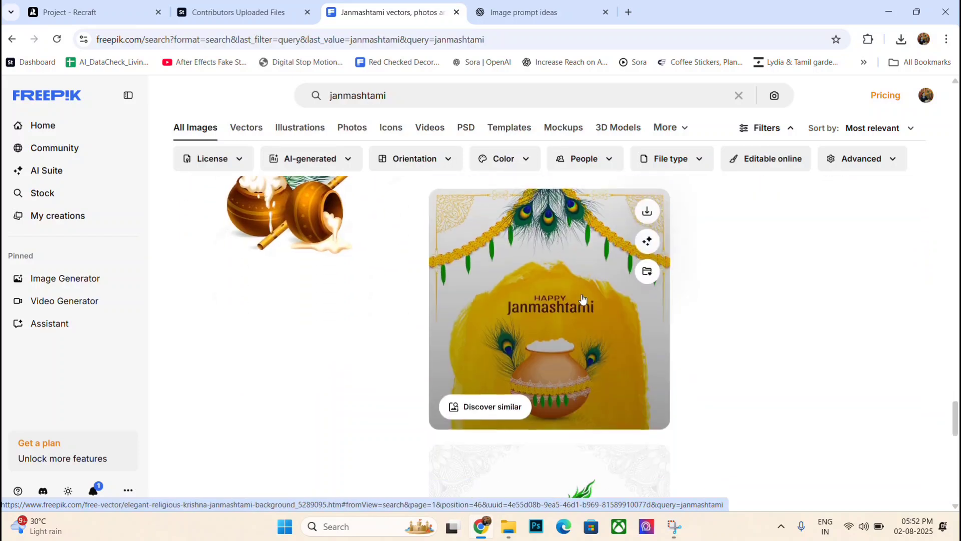
scroll(784, 356, "up", 1)
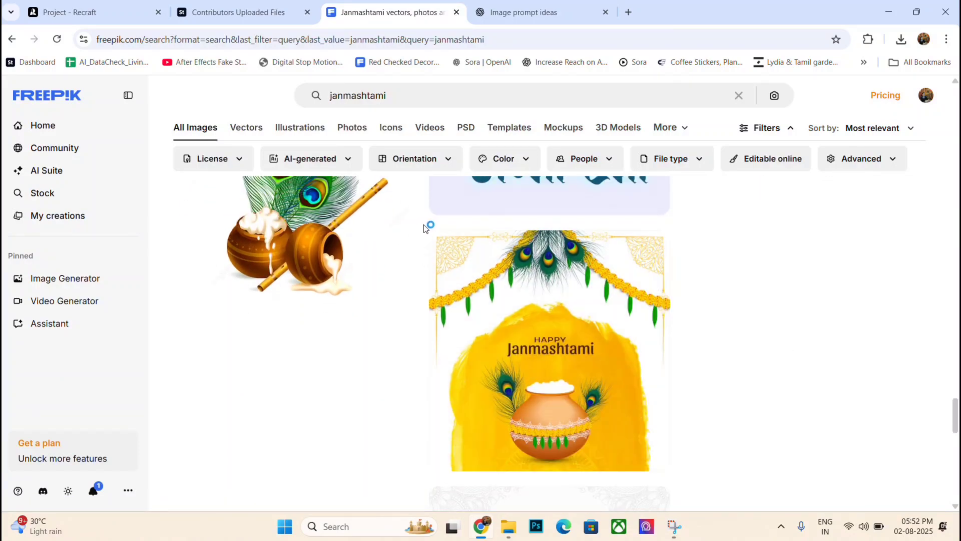
key("super+shift+s")
left_click_drag(422, 230, 691, 476)
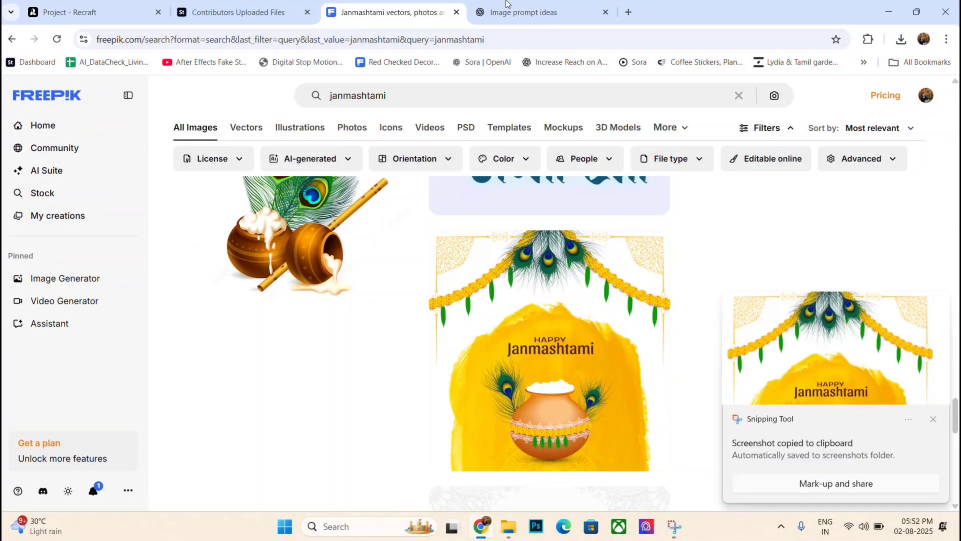
- Switch to ChatGPT, paste the poster snip into a new chat and submit 'suggest prompt of this image'
left_click(565, 5)
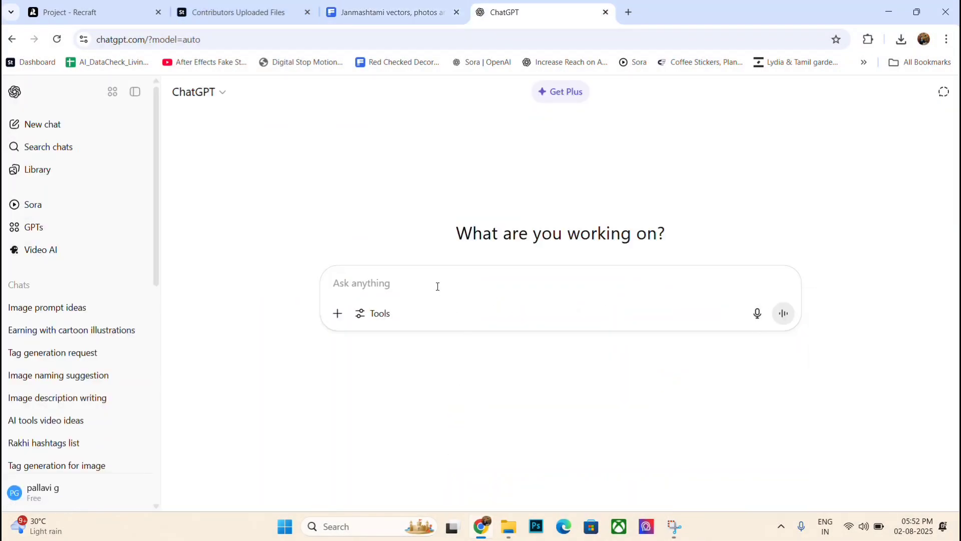
key("ctrl+v")
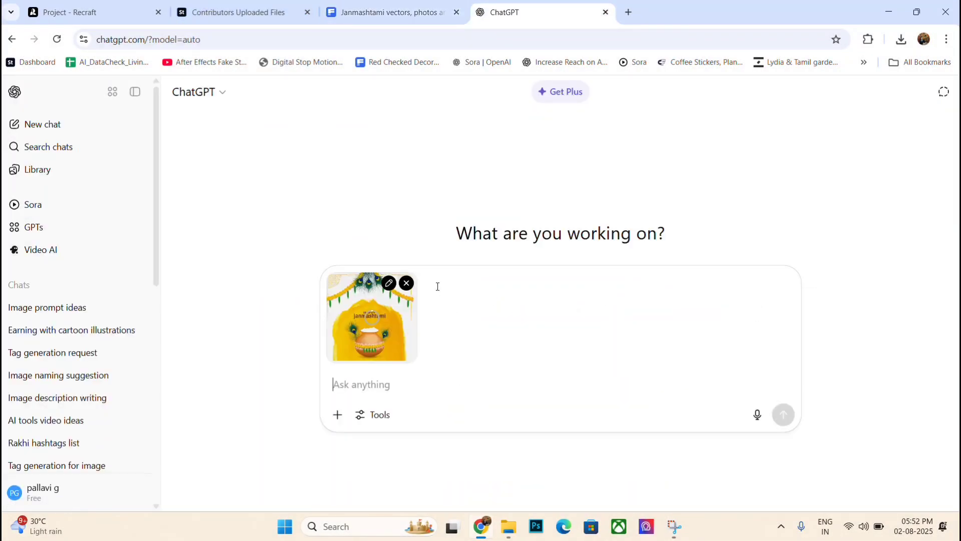
type("suggest")
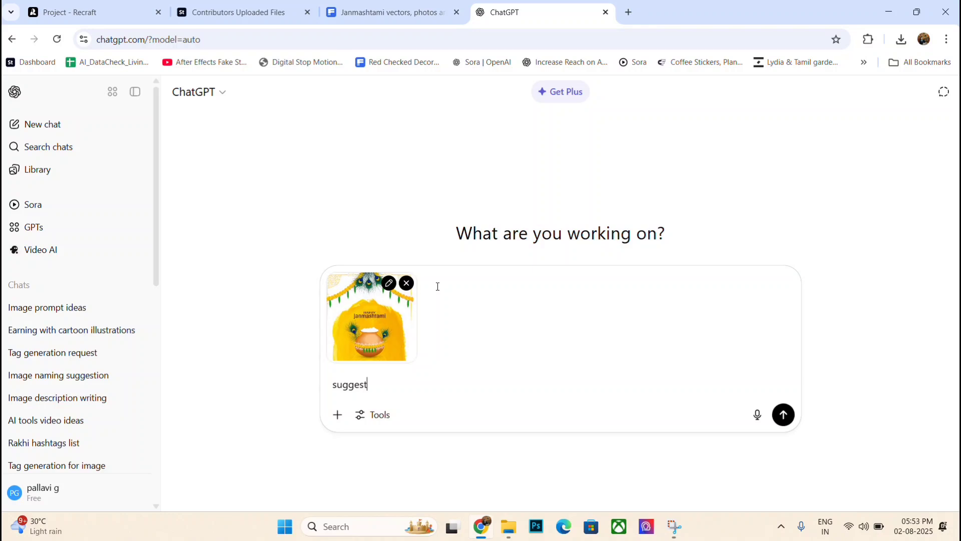
type(" prompt of this image")
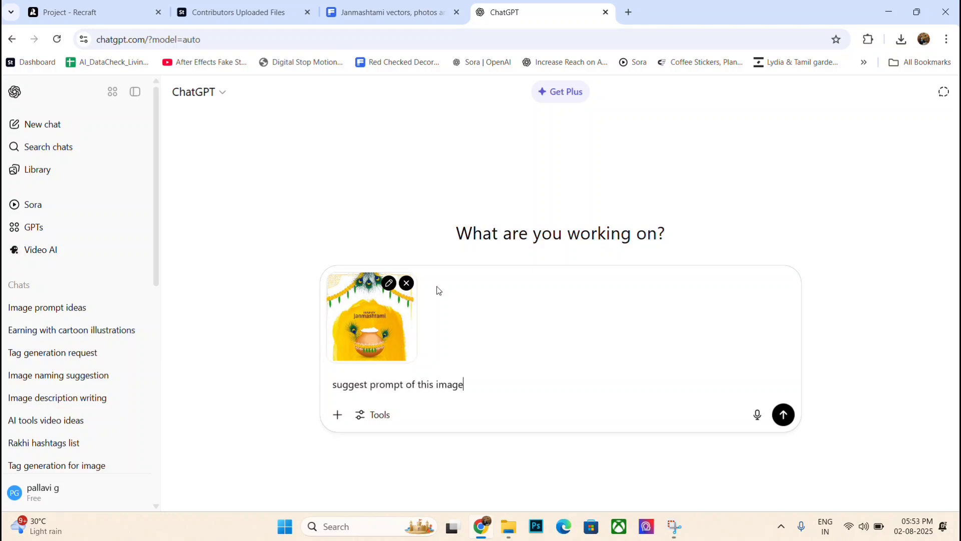
key("Return")
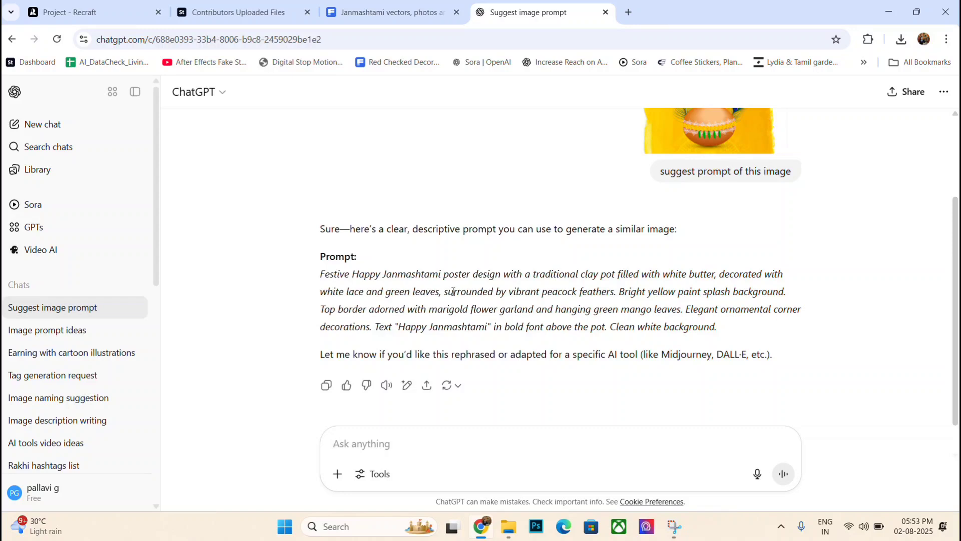
- Copy the suggested clay-pot poster prompt into the image prompt in Recraft and generate the image
left_click_drag(326, 277, 721, 333)
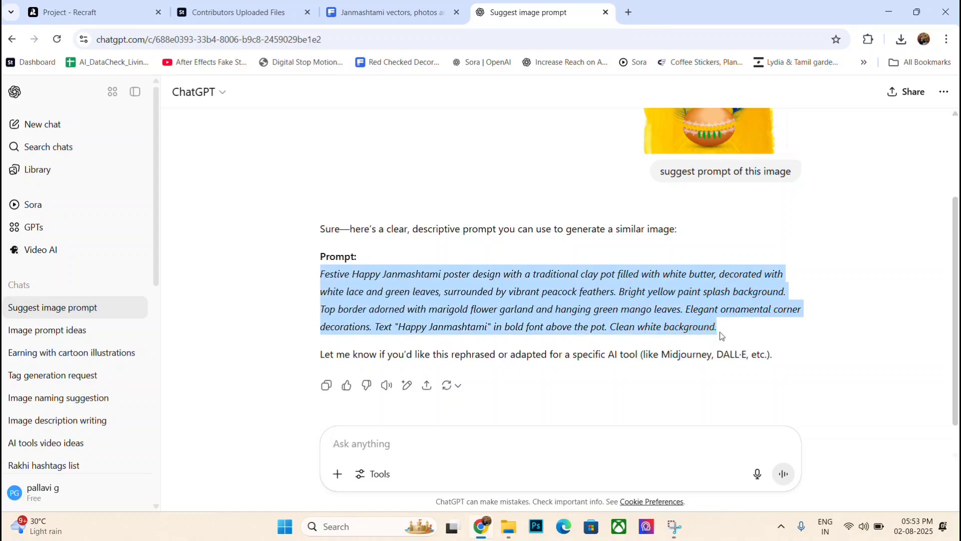
right_click(654, 312)
left_click(670, 330)
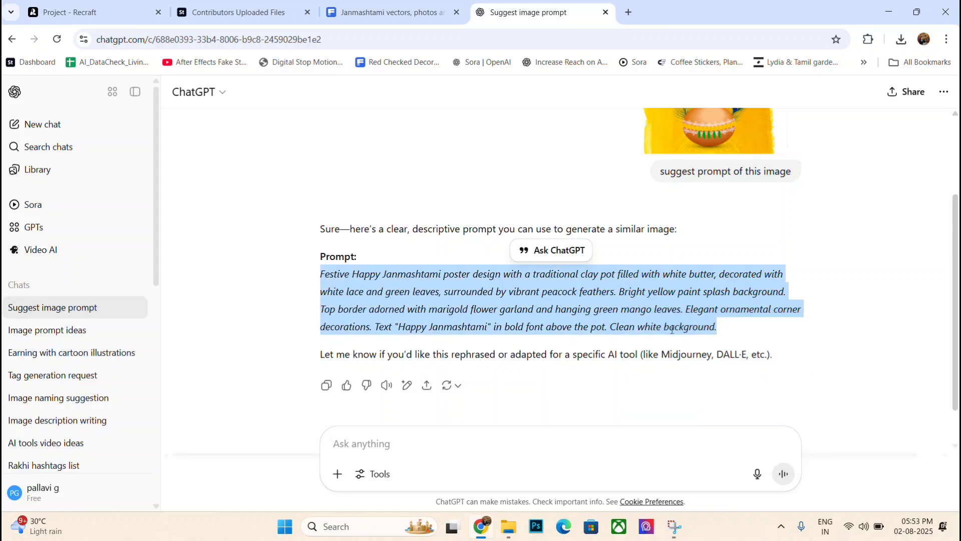
left_click(63, 13)
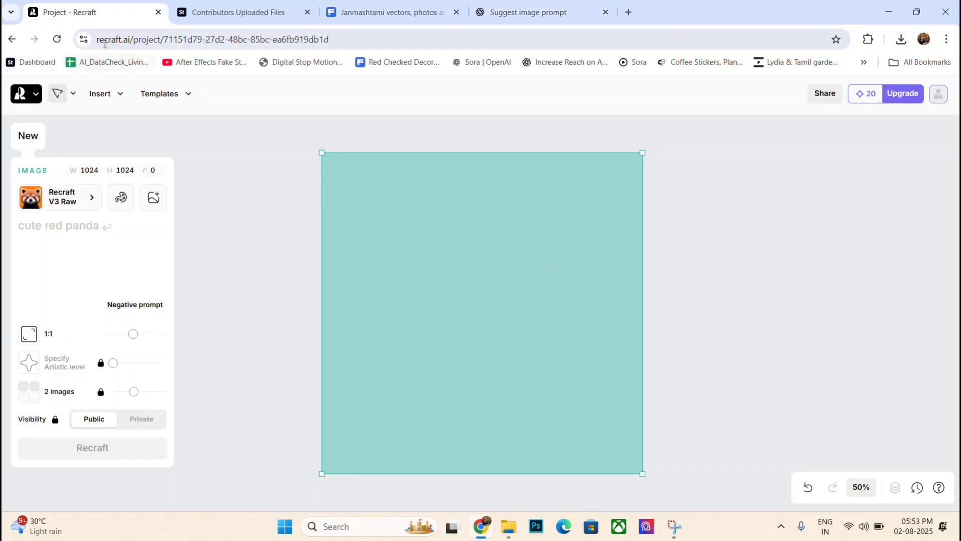
key("ctrl+v")
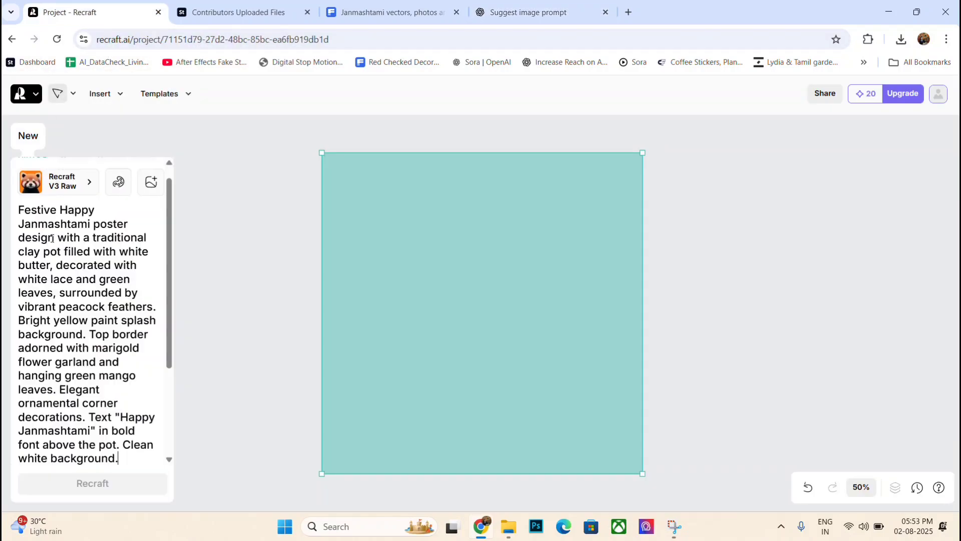
scroll(84, 275, "down", 3)
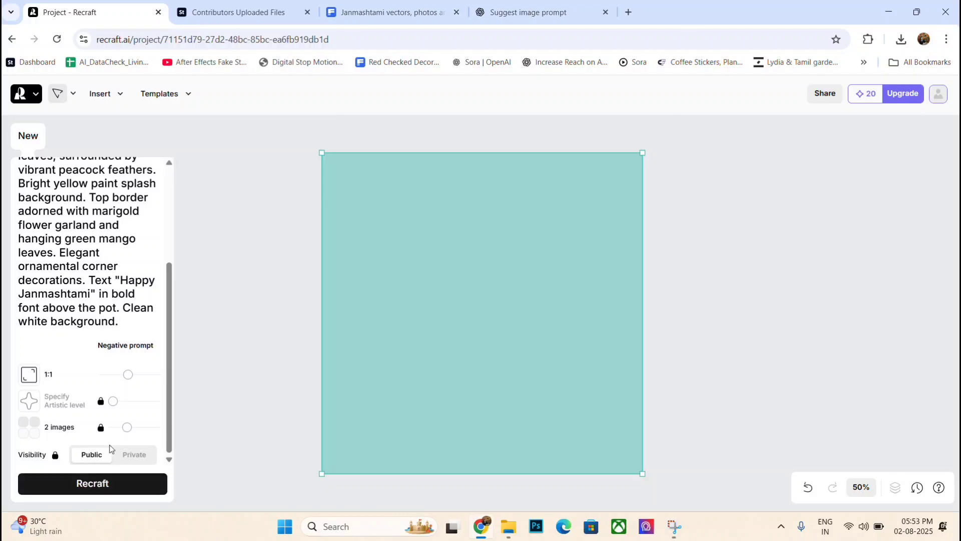
left_click(92, 483)
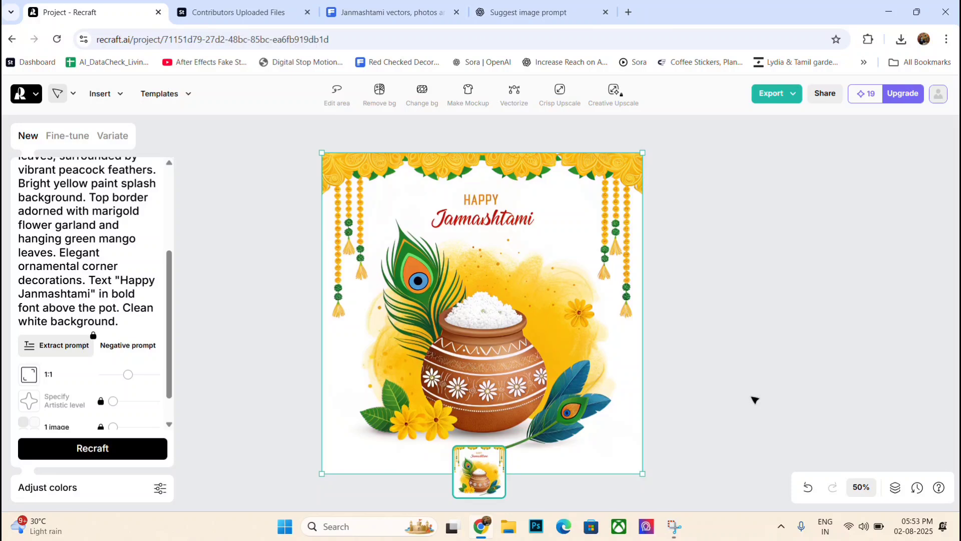
- Apply Crisp Upscale to the generated clay-pot poster and export it as a 4096 × 4096 JPG
left_click(562, 98)
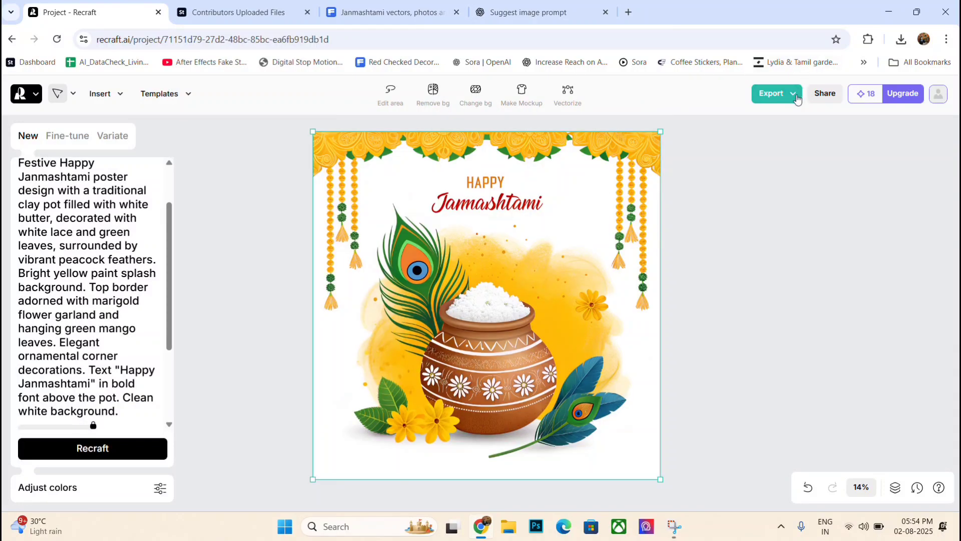
left_click(798, 100)
left_click(732, 179)
left_click(739, 224)
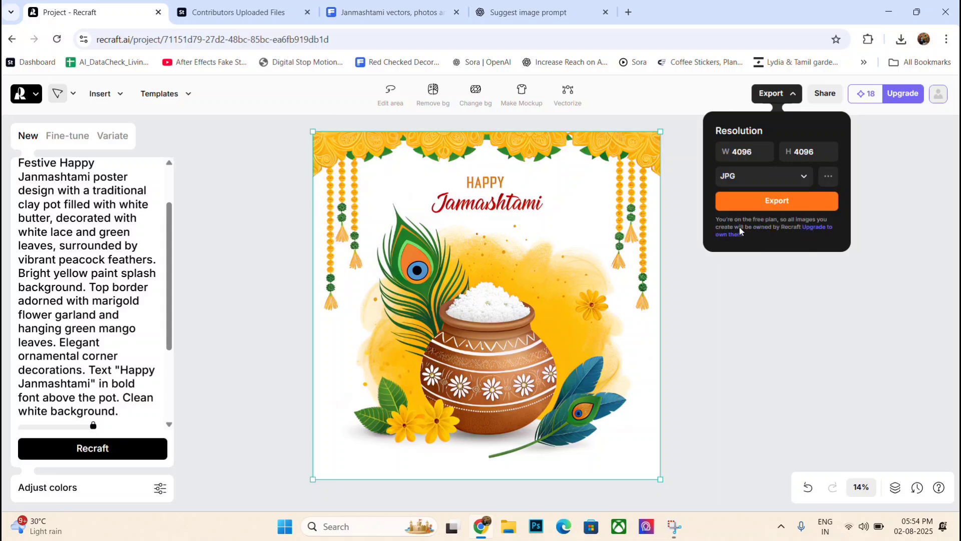
left_click(777, 201)
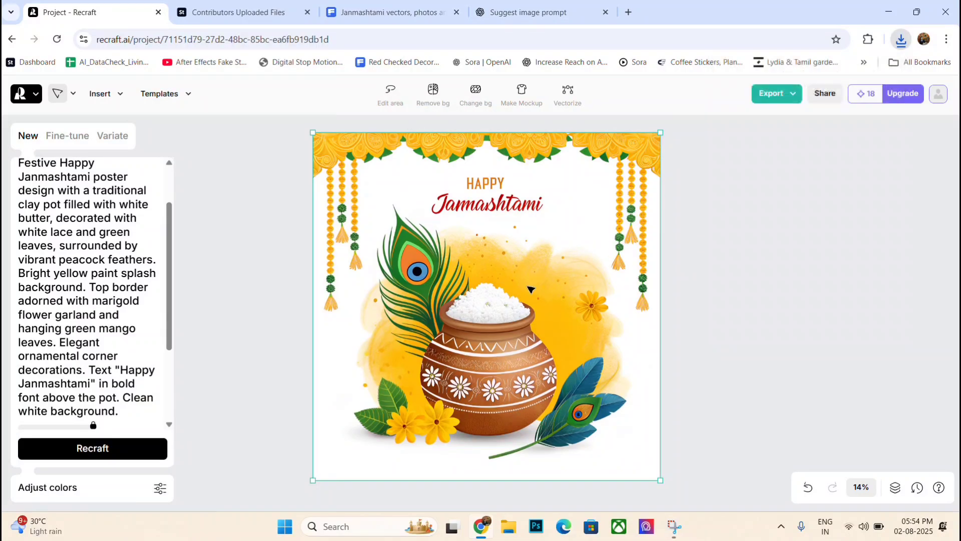
- Lasso the 'Happy Janmashtami' lettering on the poster with Edit area and erase it
scroll(129, 216, "up", 2)
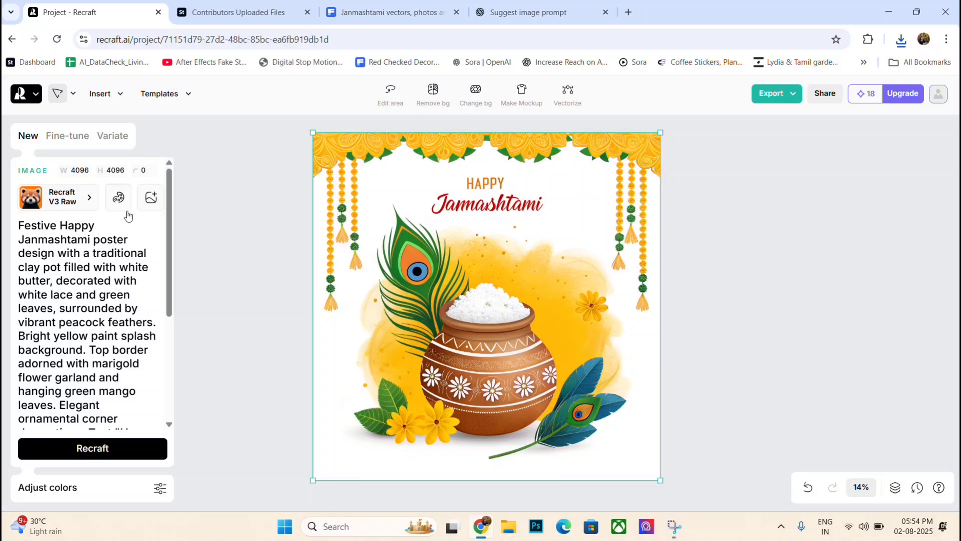
left_click(267, 226)
left_click(351, 176)
left_click(390, 95)
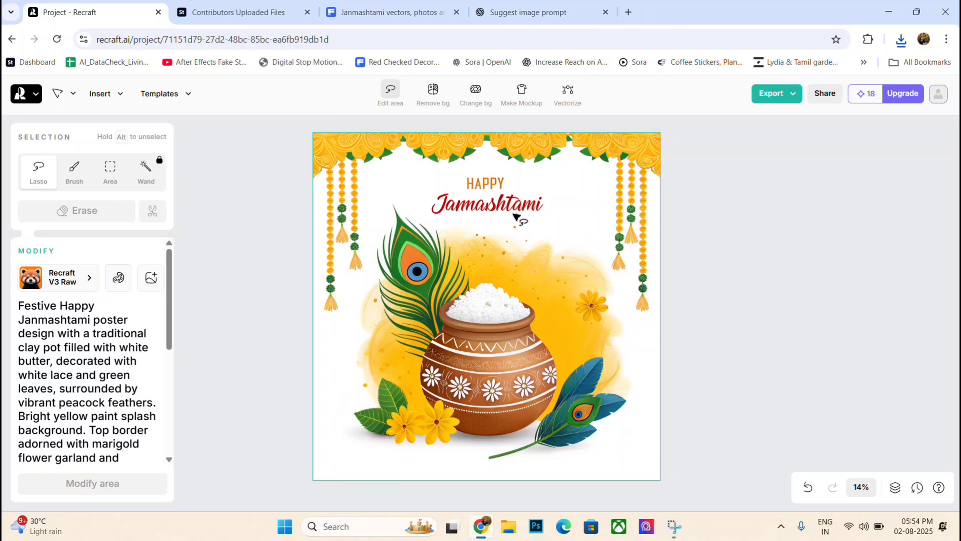
mouse_move(475, 176)
left_mouse_down()
mouse_move(429, 195)
mouse_move(442, 217)
mouse_move(528, 222)
mouse_move(554, 211)
mouse_move(527, 184)
mouse_move(488, 173)
mouse_move(464, 174)
mouse_move(430, 207)
left_mouse_up()
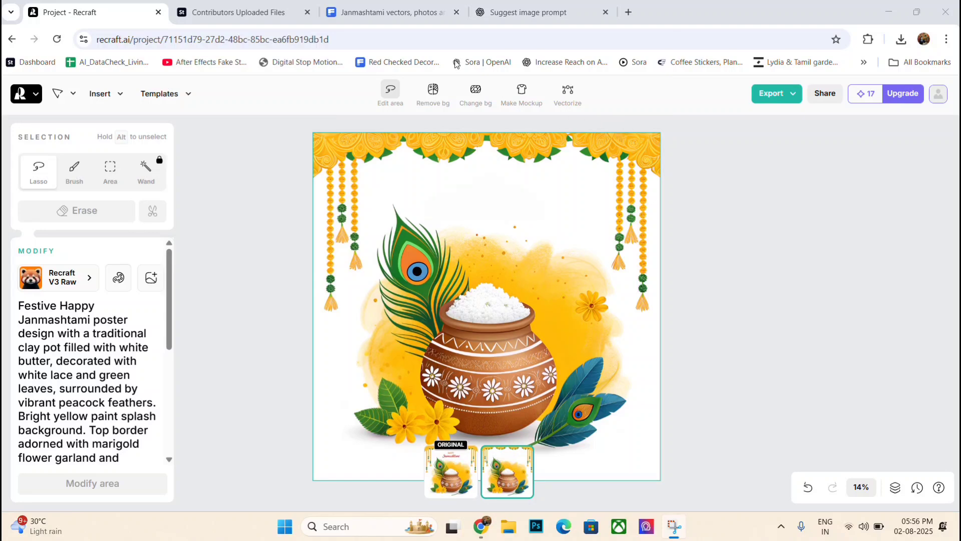
- Return to the Freepik results and take a screen snip of the 'Happy Jannnastami' lettering with flute and peacock feather
left_click(410, 22)
scroll(378, 216, "down", 2)
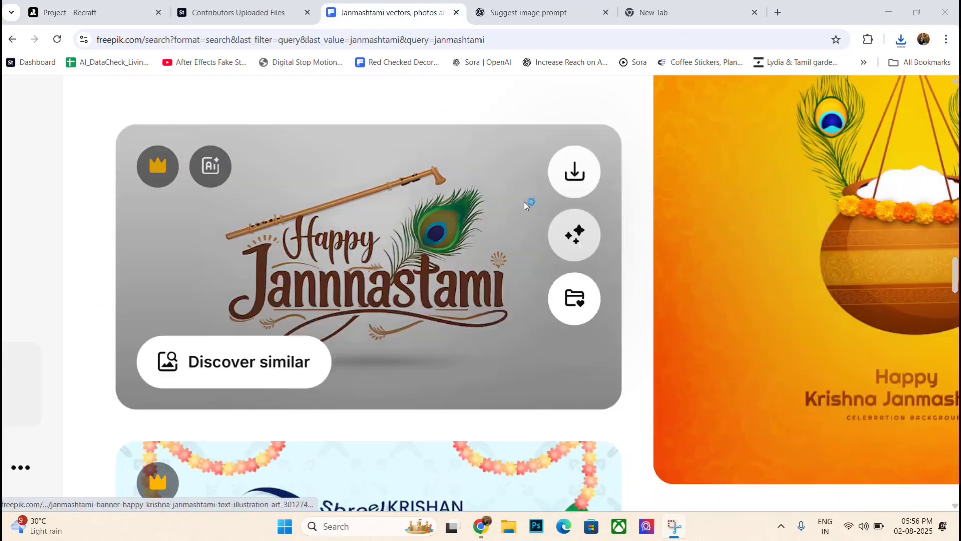
key("super+shift+s")
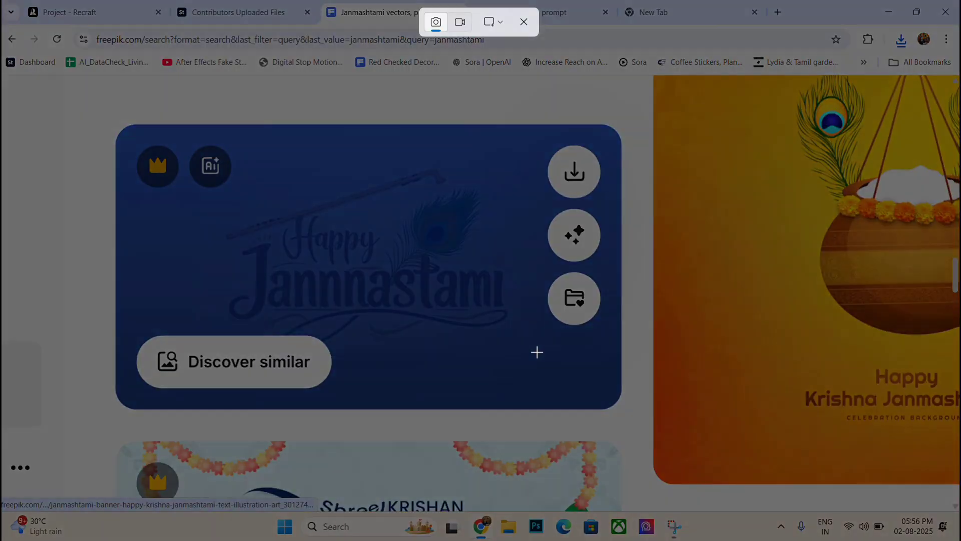
left_click(523, 22)
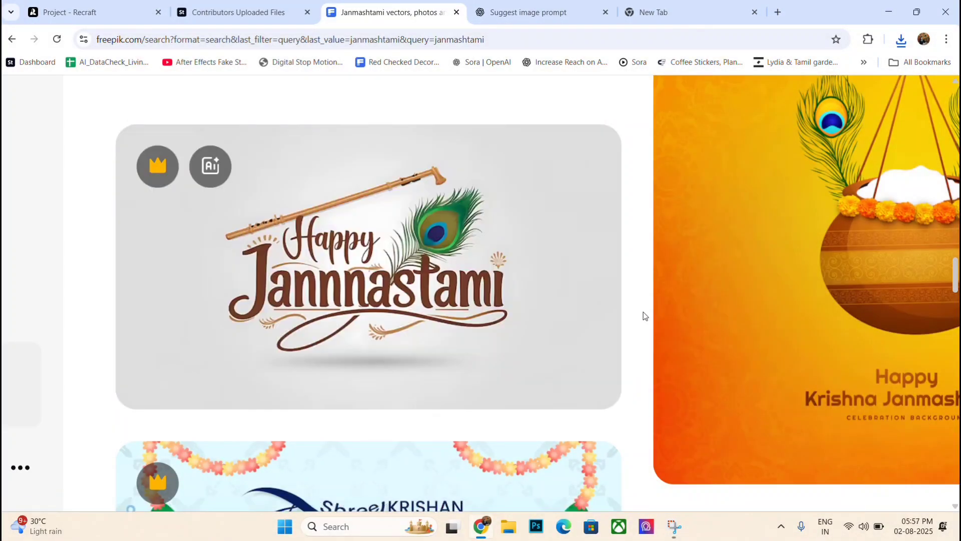
key("super")
key("super")
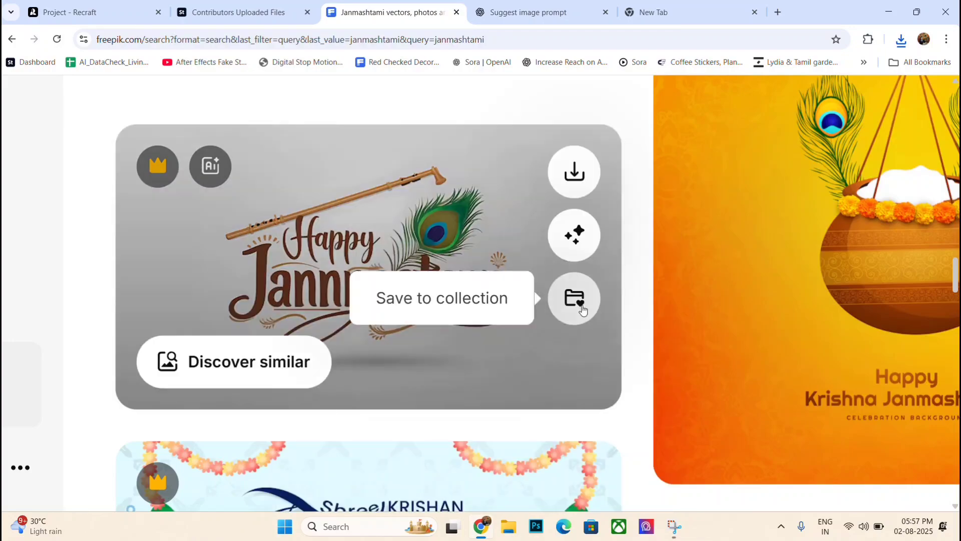
key("super+shift+s")
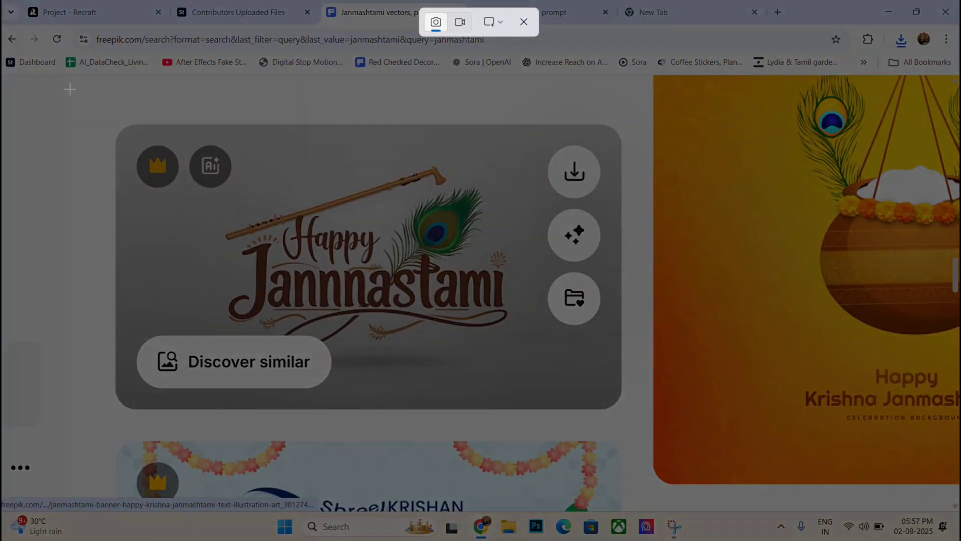
left_click_drag(93, 104, 629, 408)
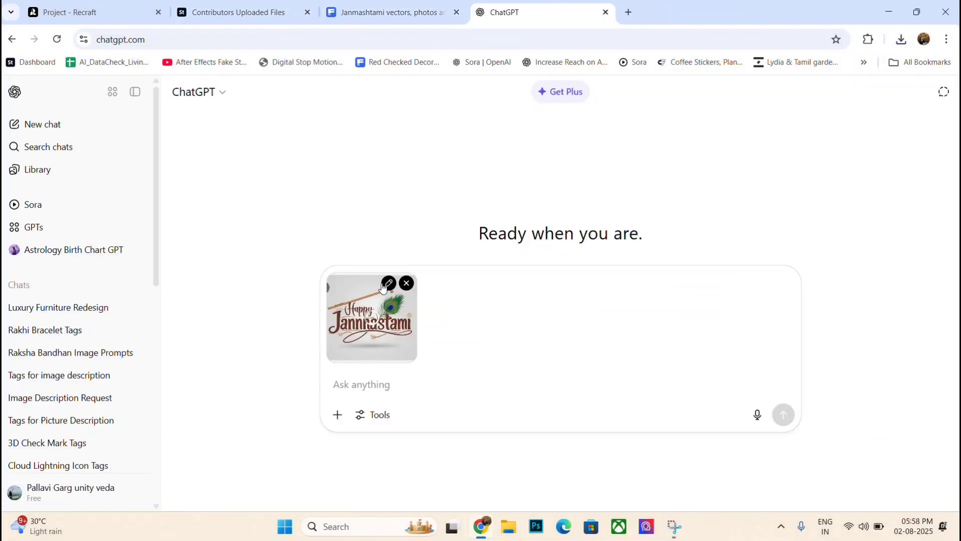
- Submit 'suggest image prompt' in ChatGPT together with the attached snip of the flute lettering
type("suggest ")
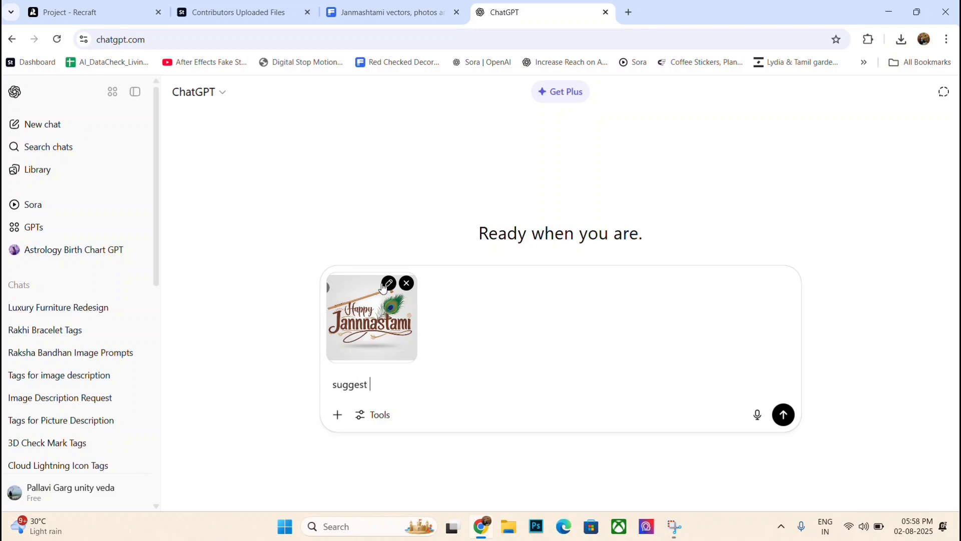
type("image prompt")
key("Return")
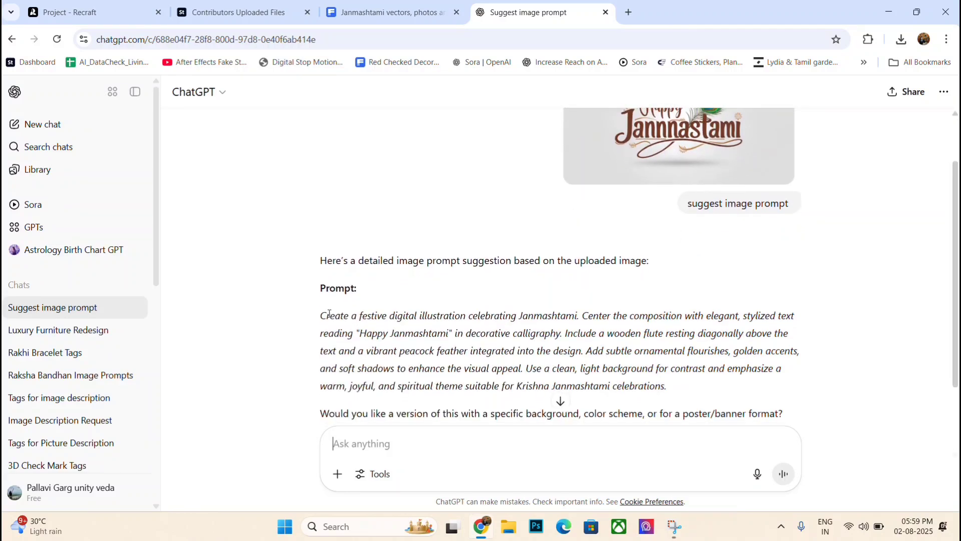
- Copy the suggested Janmashtami lettering prompt into Recraft's new image frame beside the poster and generate the image
left_click_drag(322, 219, 666, 289)
key("ctrl+c")
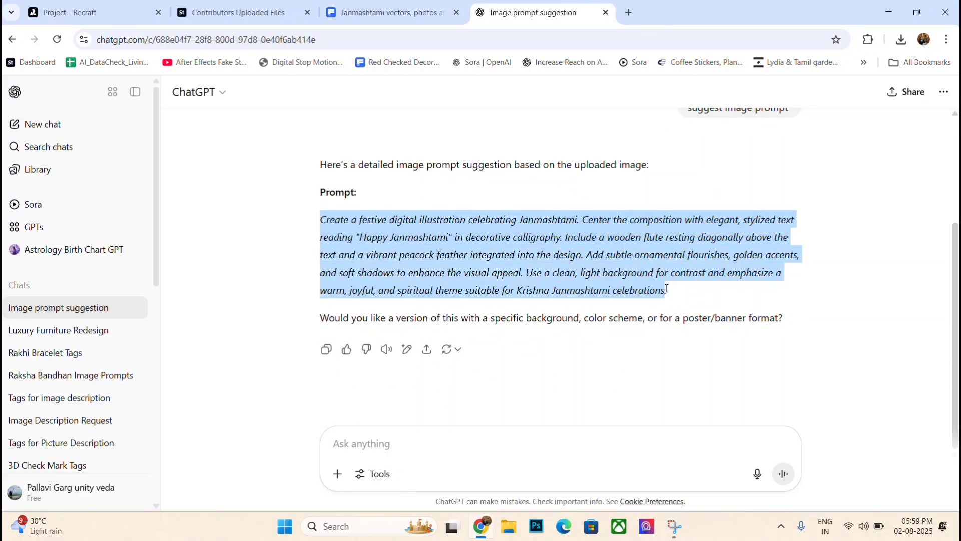
left_click(86, 11)
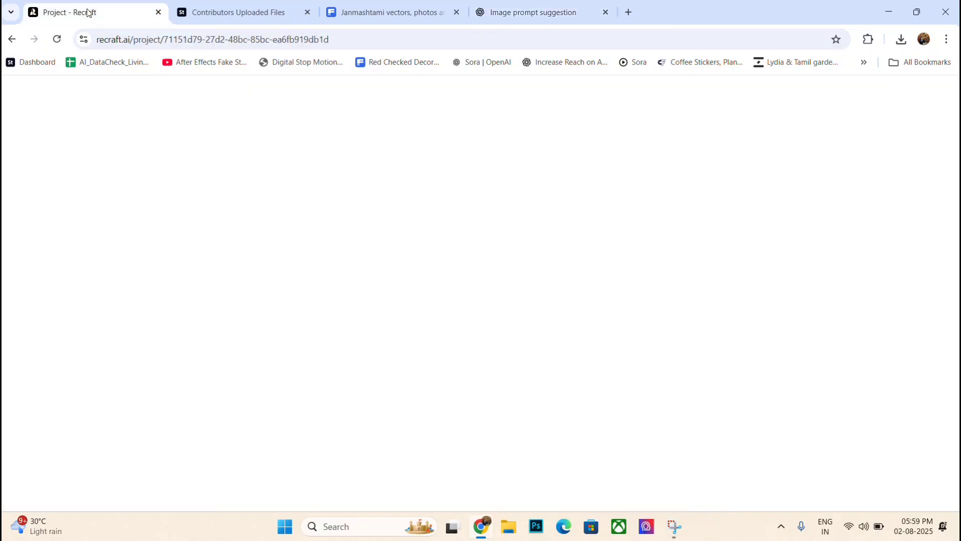
left_click(22, 200)
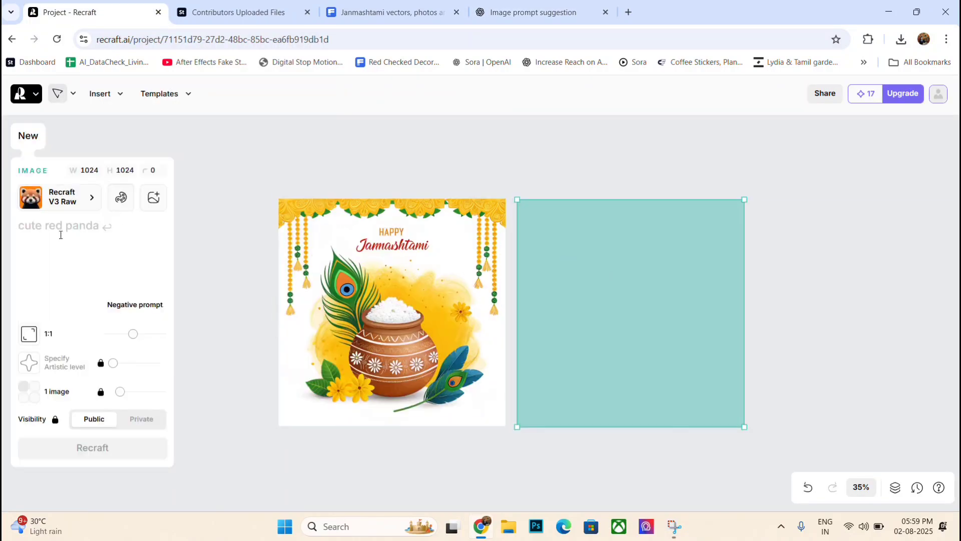
key("ctrl+v")
scroll(92, 441, "up", 3)
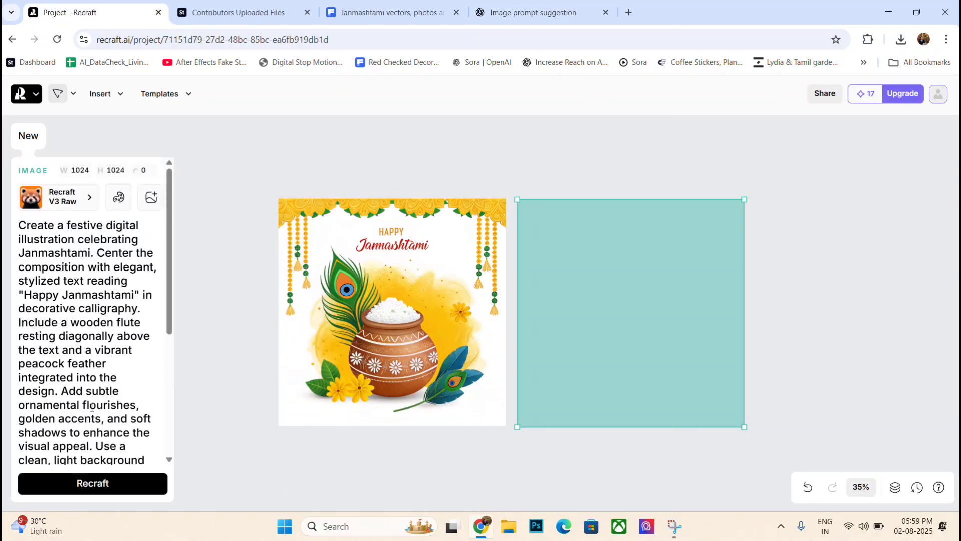
left_click(129, 487)
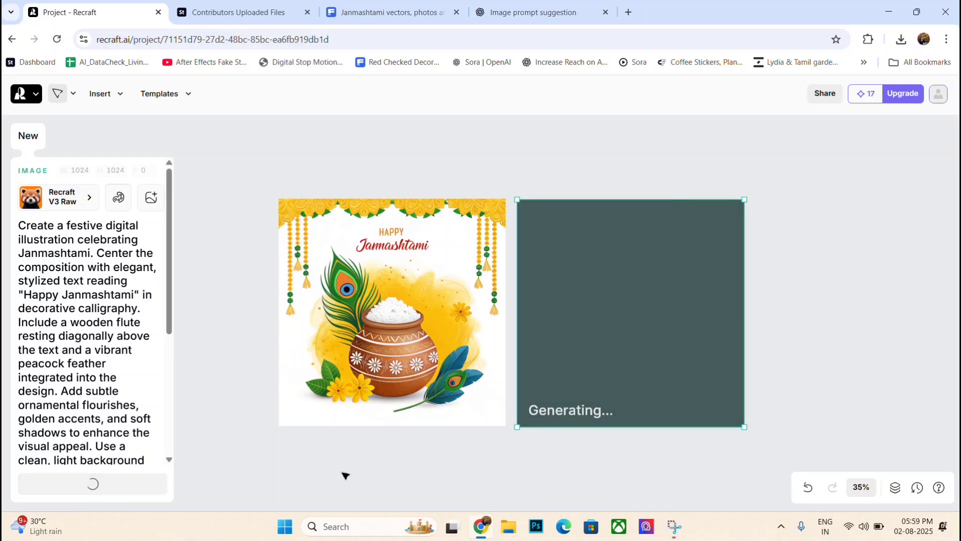